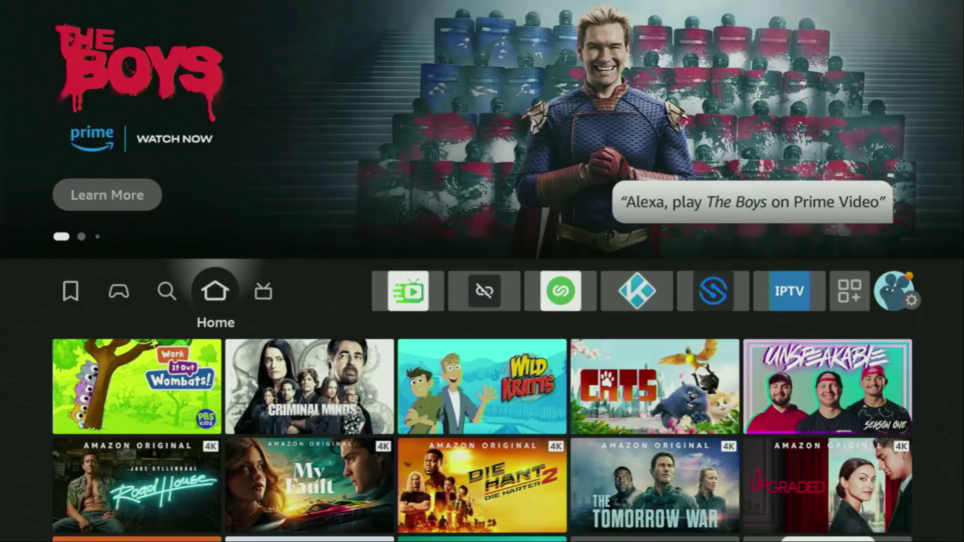
# Search the Fire TV for "Do" and choose the Downloader suggestion.
pyautogui.press('Left')
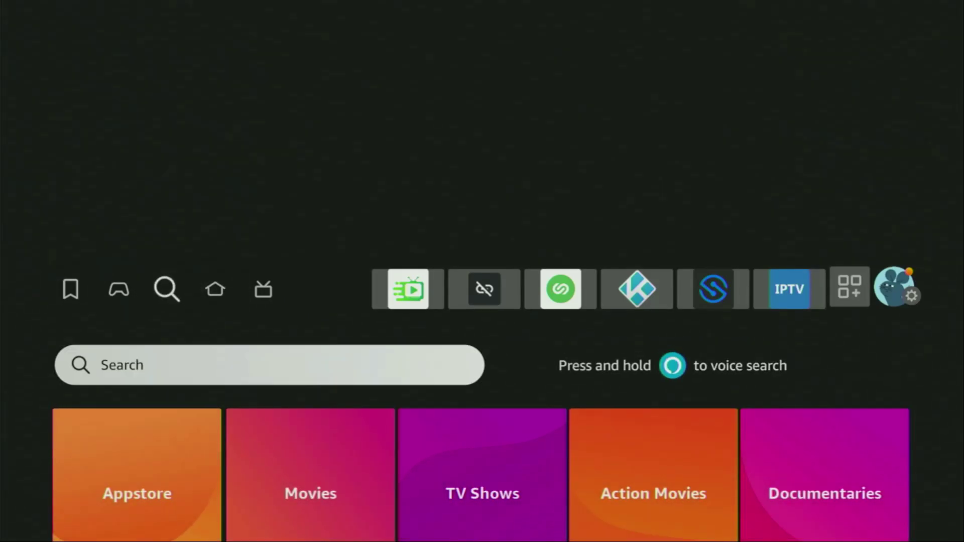
pyautogui.press('Return')
pyautogui.press('Right')
pyautogui.press('Right')
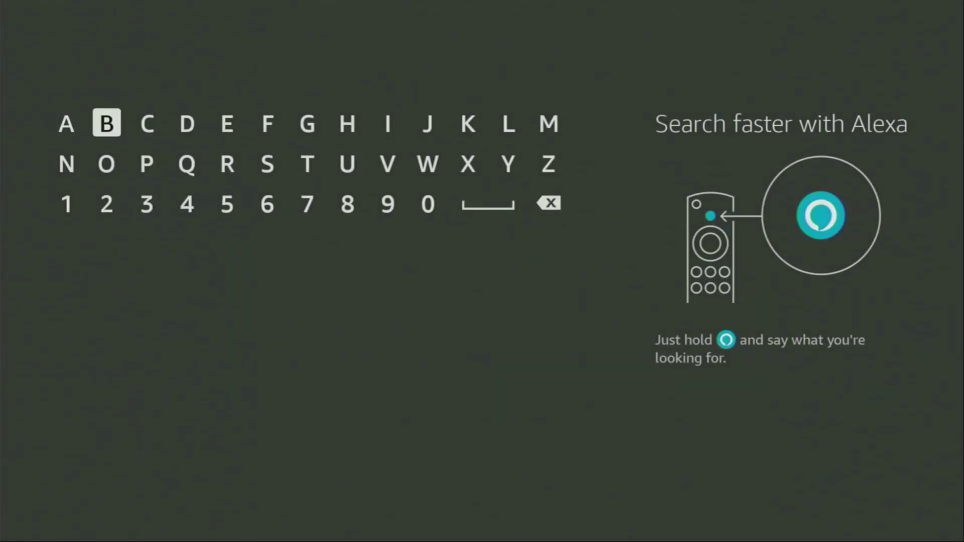
pyautogui.press('Right')
pyautogui.press('Return')
pyautogui.press('Down')
pyautogui.press('Left')
pyautogui.press('Left')
pyautogui.press('Return')
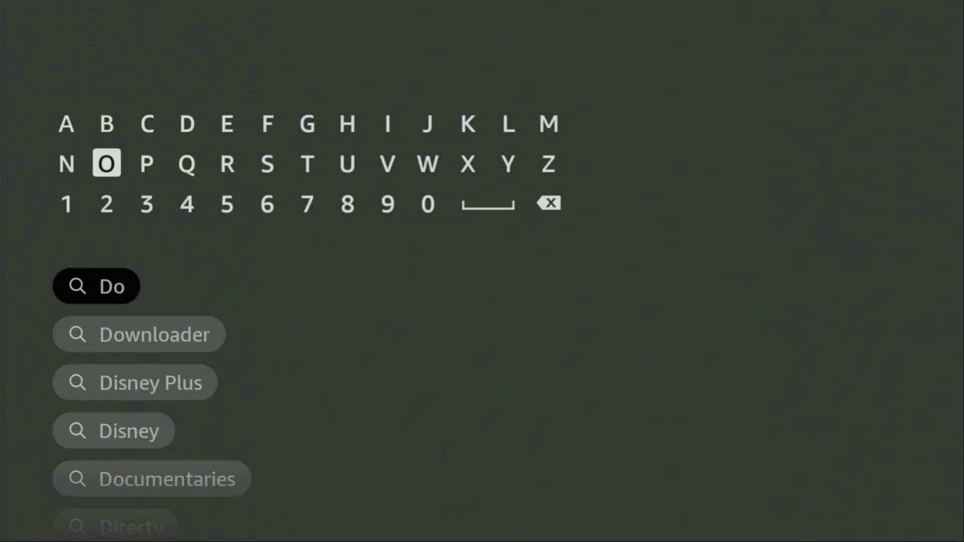
pyautogui.press('Down')
pyautogui.press('Down')
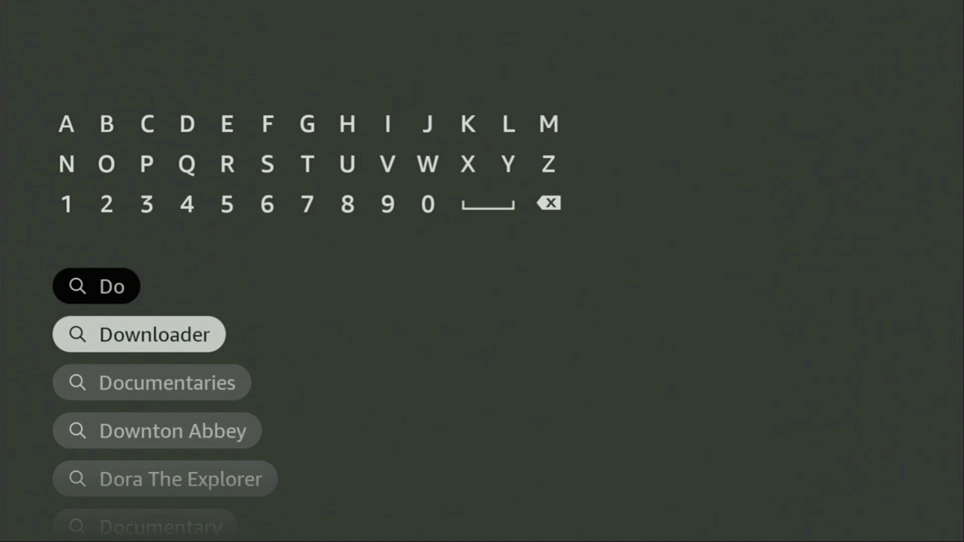
pyautogui.press('Return')
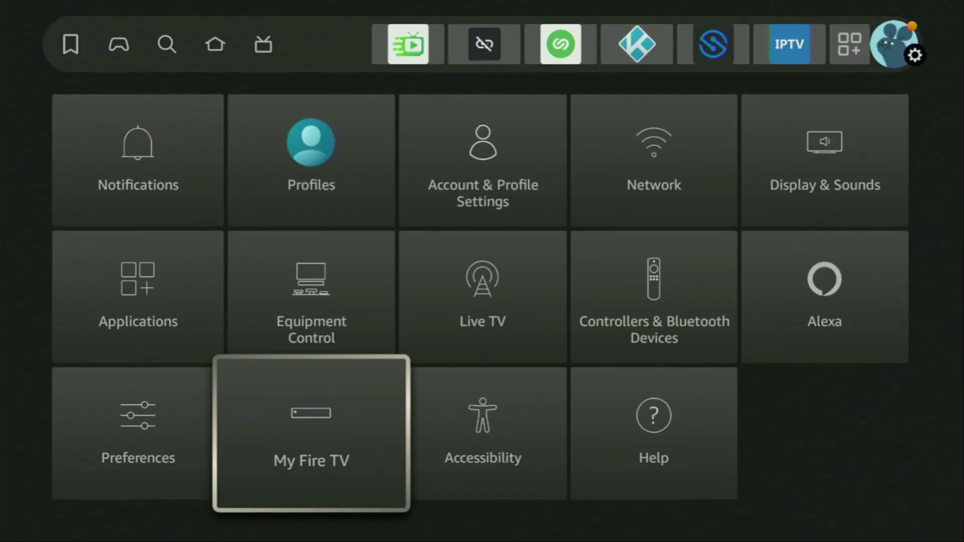
# Open the About section of My Fire TV and select the Fire TV Stick 4K Max entry.
pyautogui.press('Return')
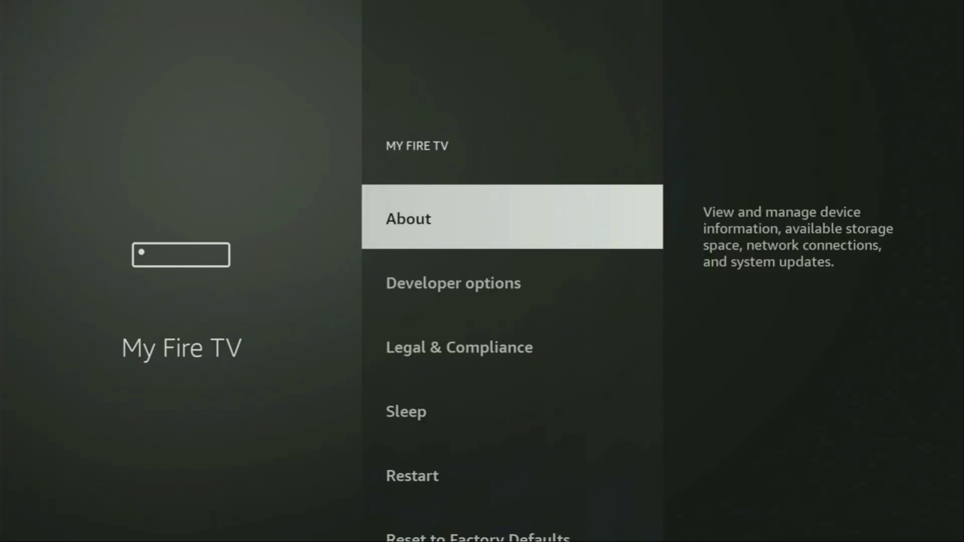
pyautogui.press('Down')
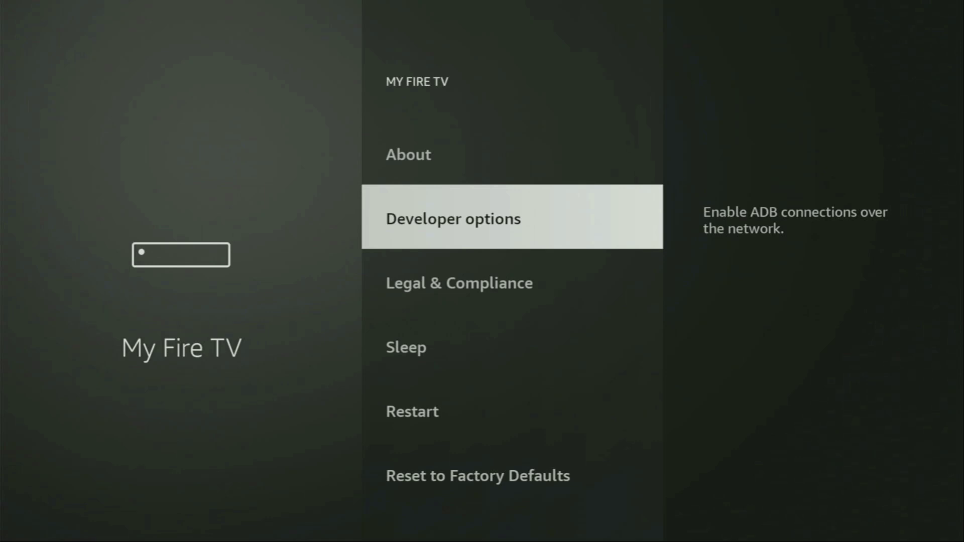
pyautogui.press('Up')
pyautogui.press('Return')
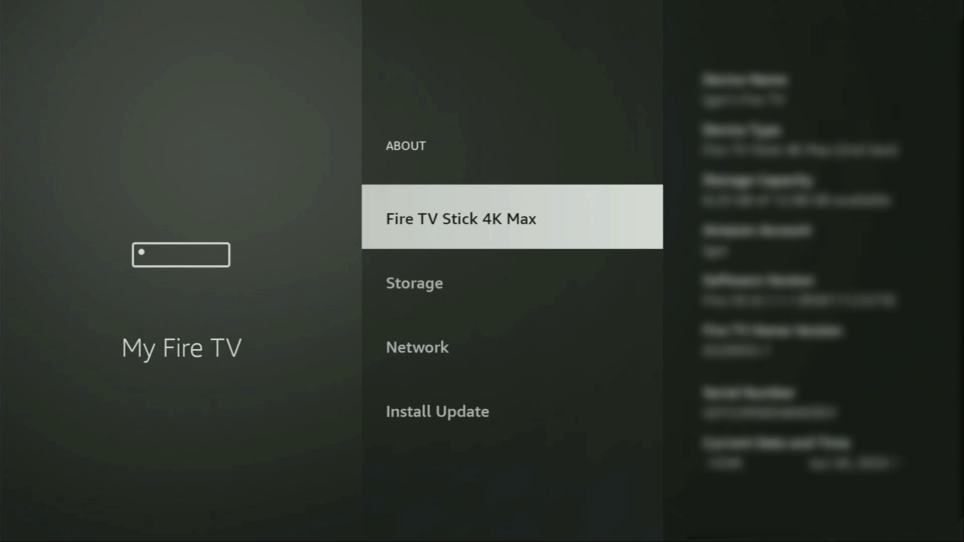
pyautogui.press('Return')
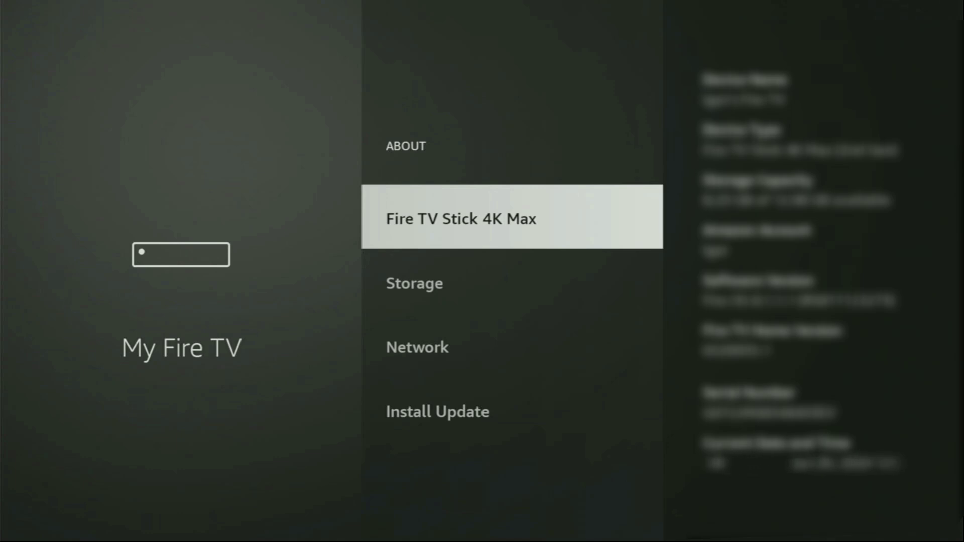
pyautogui.press('Escape')
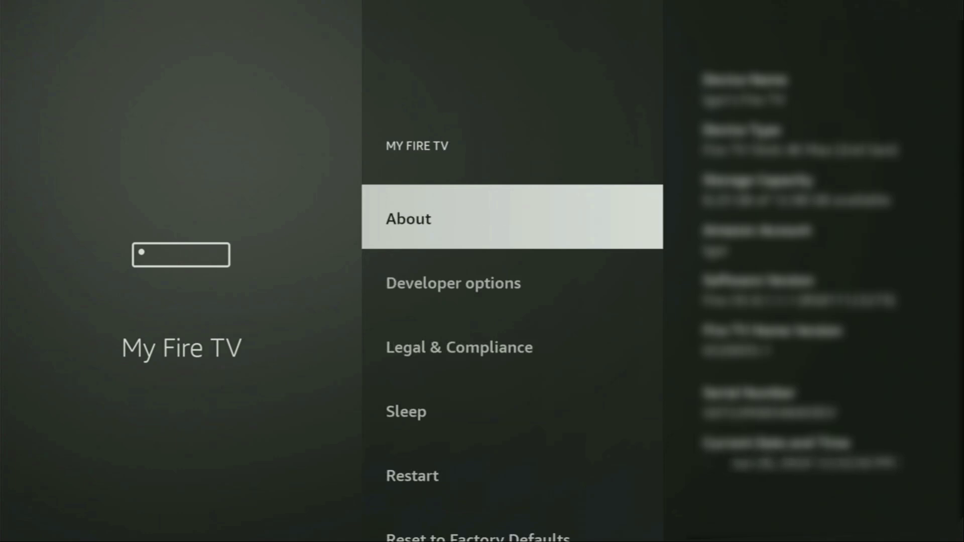
# Open Install unknown apps in the Developer options and go to the Downloader entry.
pyautogui.press('Down')
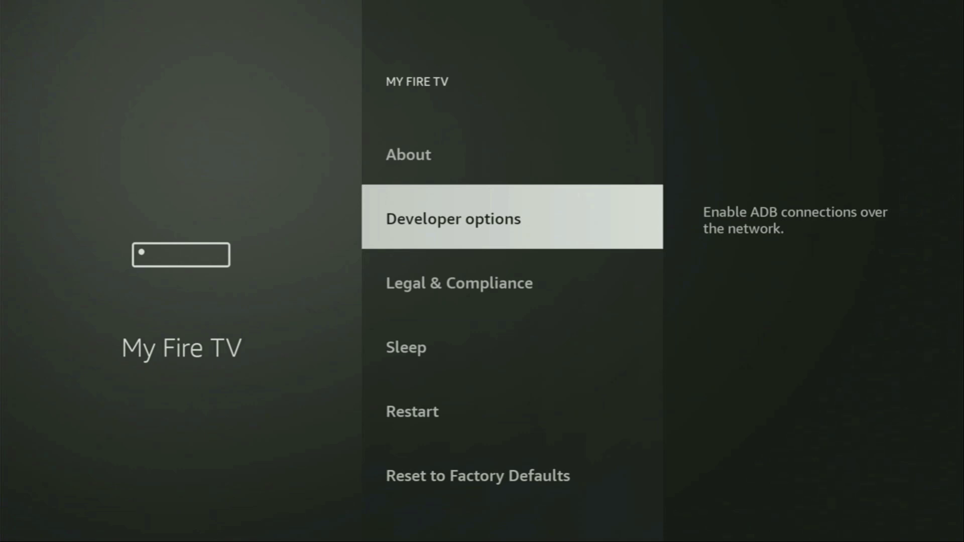
pyautogui.press('Return')
pyautogui.press('Return')
pyautogui.press('Return')
pyautogui.press('Down')
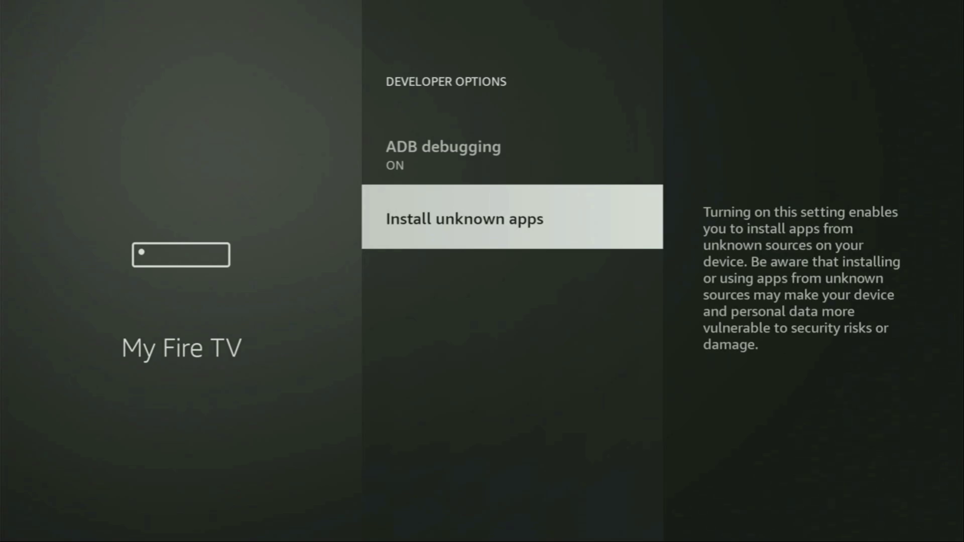
pyautogui.press('Return')
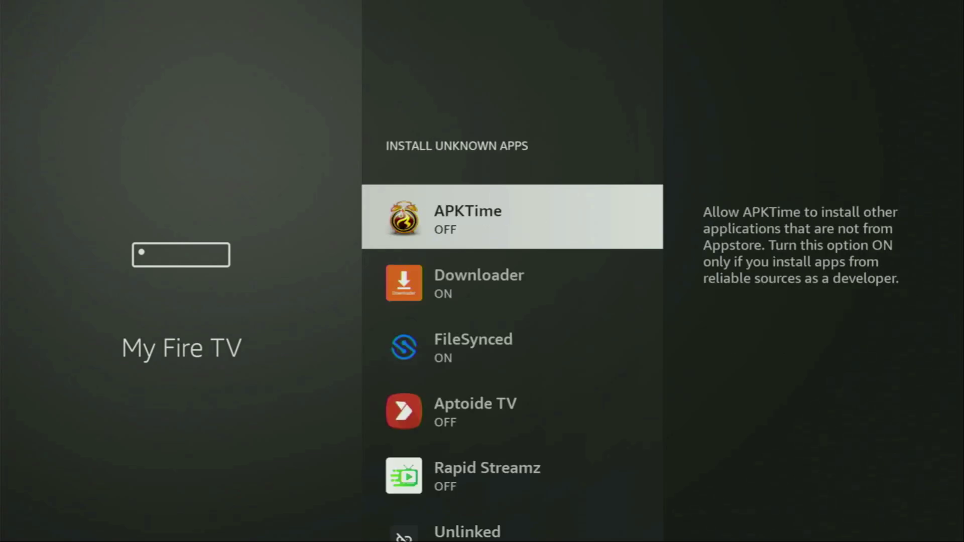
pyautogui.press('Down')
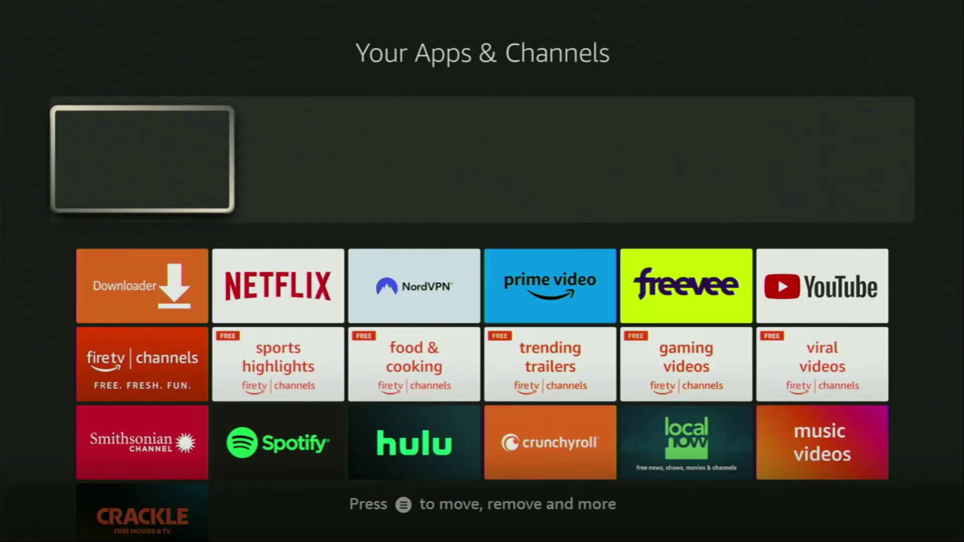
# Switch to NordVPN from Your Apps & Channels.
pyautogui.press('Down')
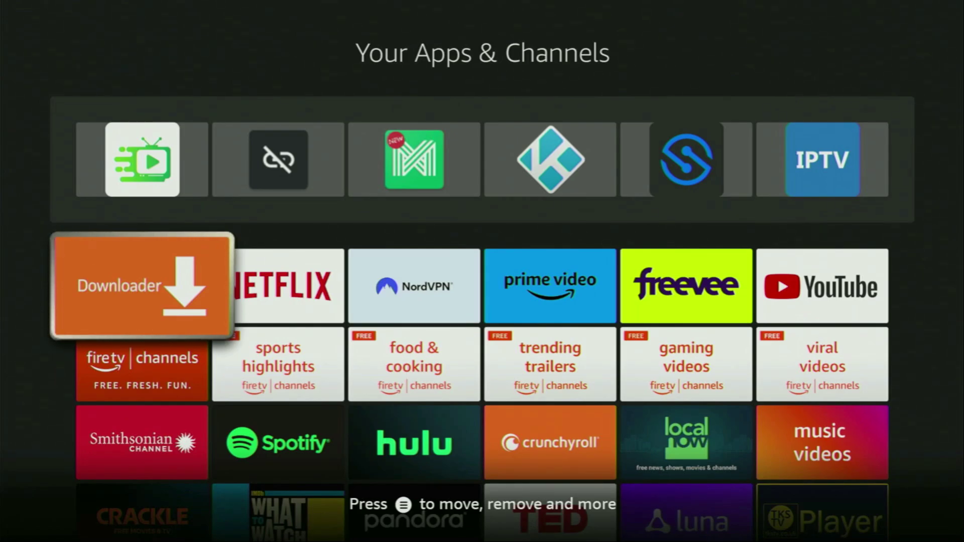
pyautogui.press('Right')
pyautogui.press('Right')
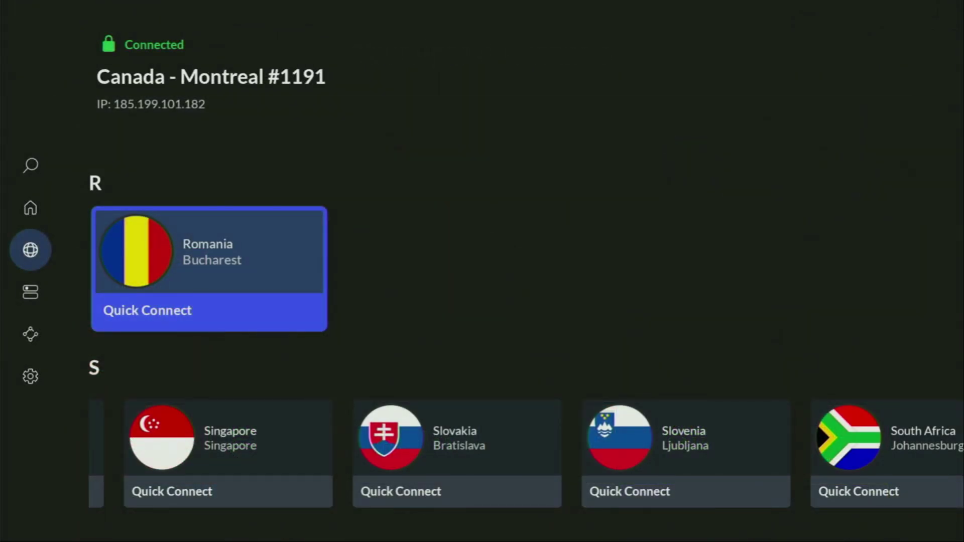
# Browse the VPN countries listed under T and U - V for an available server location.
pyautogui.press('Down')
pyautogui.press('Down')
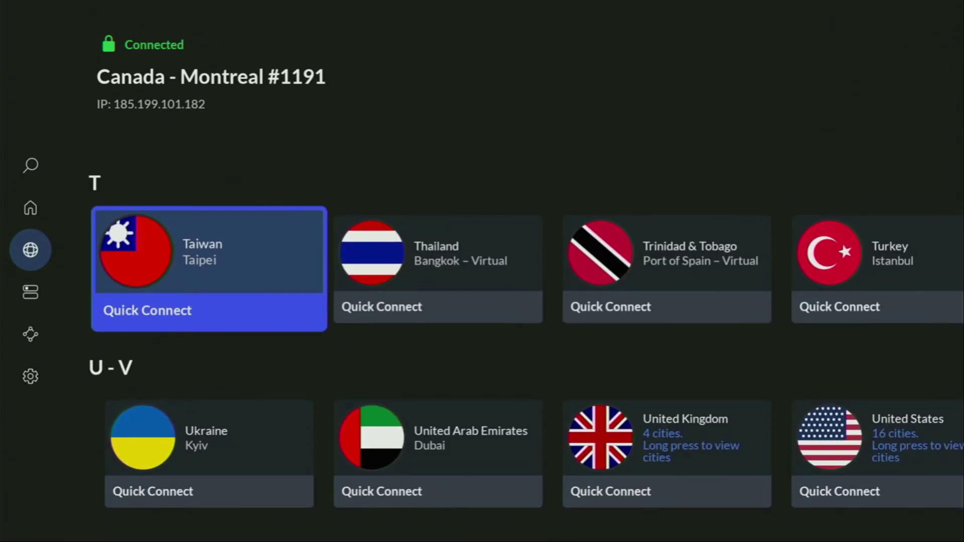
pyautogui.press('Right')
pyautogui.press('Right')
pyautogui.press('Down')
pyautogui.press('Right')
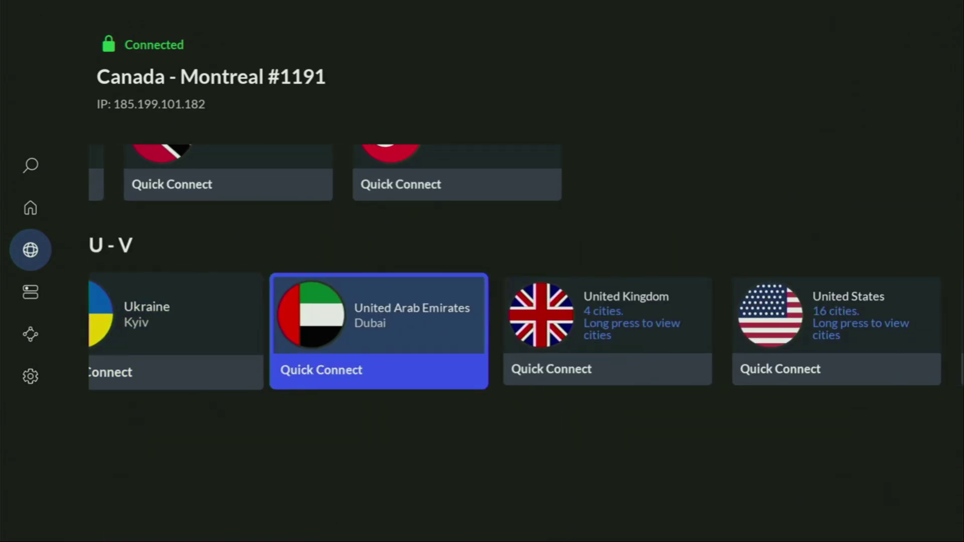
pyautogui.press('Right')
pyautogui.press('Right')
pyautogui.press('Right')
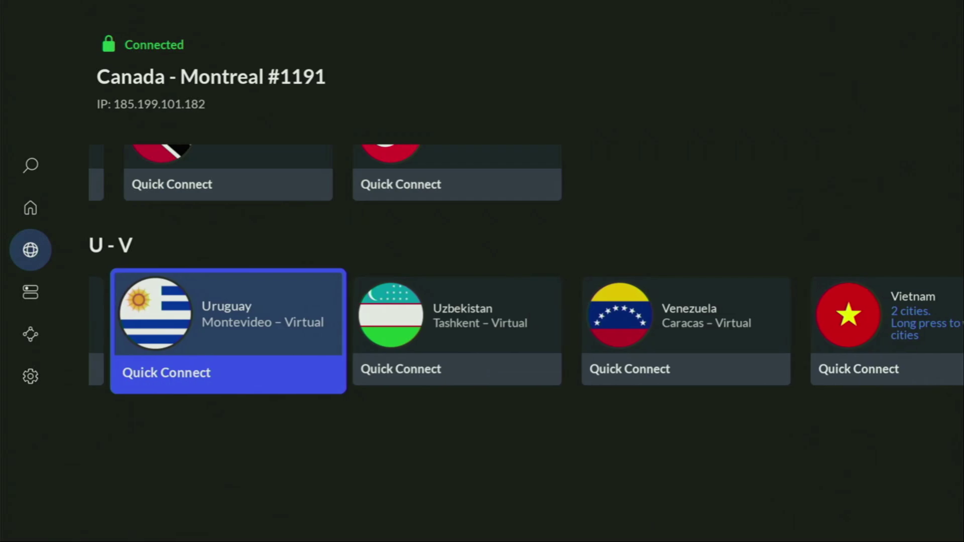
pyautogui.press('Right')
pyautogui.press('Right')
pyautogui.press('Right')
pyautogui.press('Up')
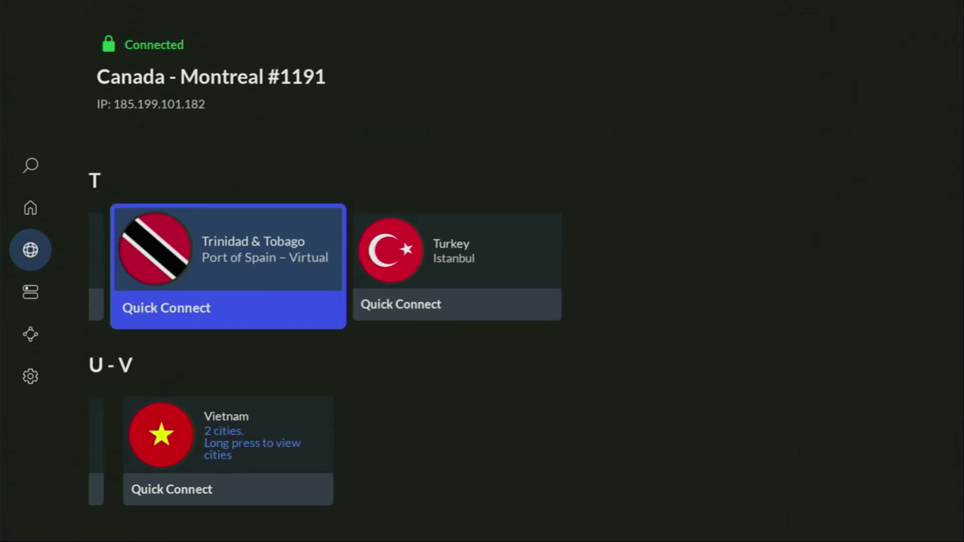
# Look through the VPN countries listed under S.
pyautogui.press('Up')
pyautogui.press('Right')
pyautogui.press('Right')
pyautogui.press('Right')
pyautogui.press('Right')
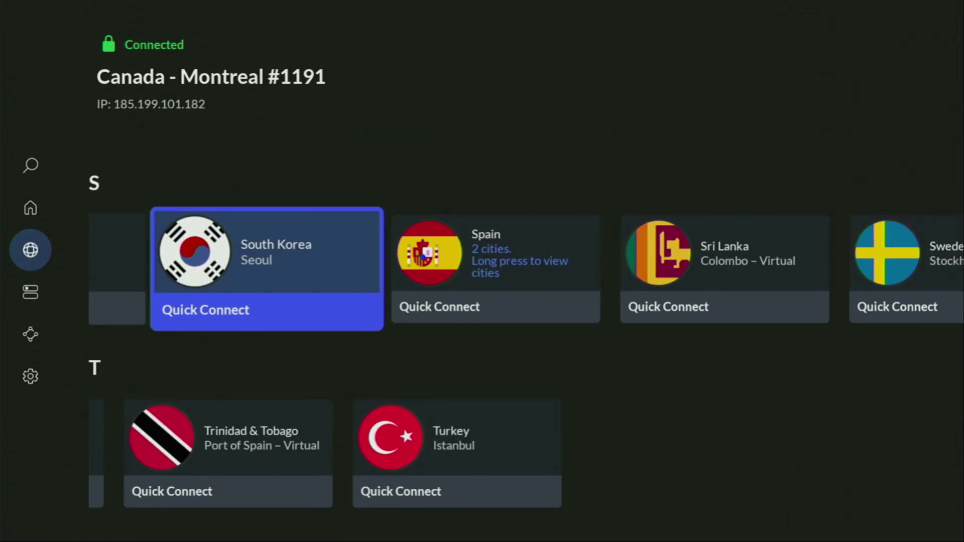
pyautogui.press('Right')
pyautogui.press('Right')
pyautogui.press('Right')
pyautogui.press('Up')
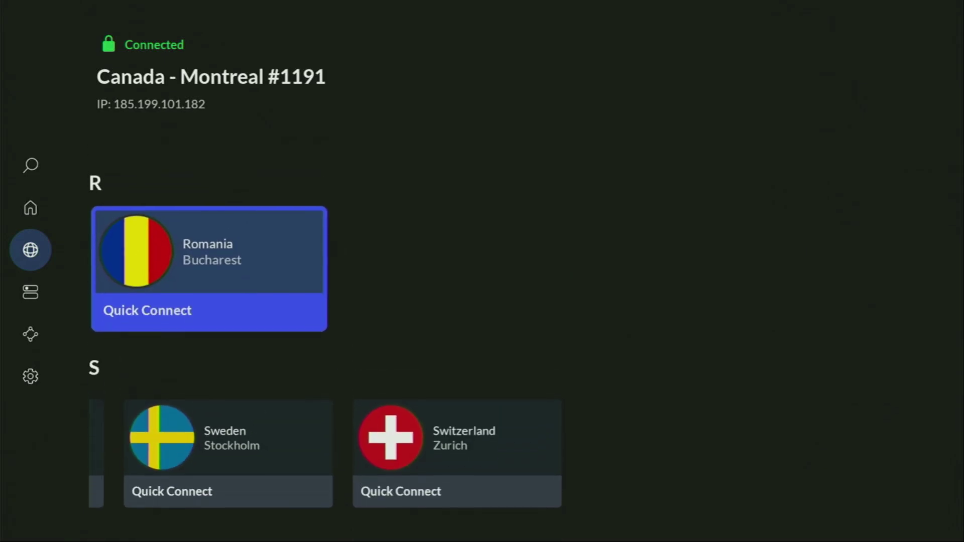
# Connect the VPN to Norway, Oslo, from the countries listed under N.
pyautogui.press('Up')
pyautogui.press('Left')
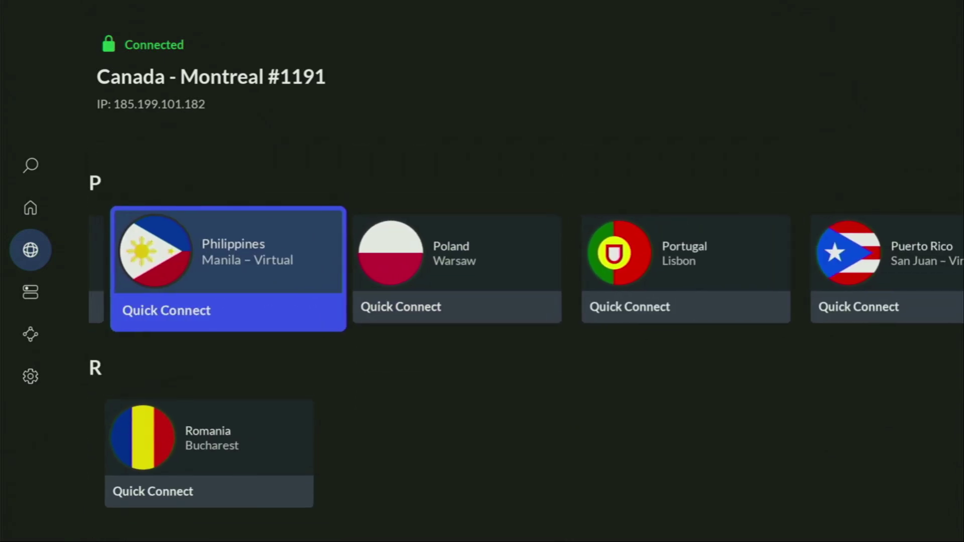
pyautogui.press('Left')
pyautogui.press('Left')
pyautogui.press('Left')
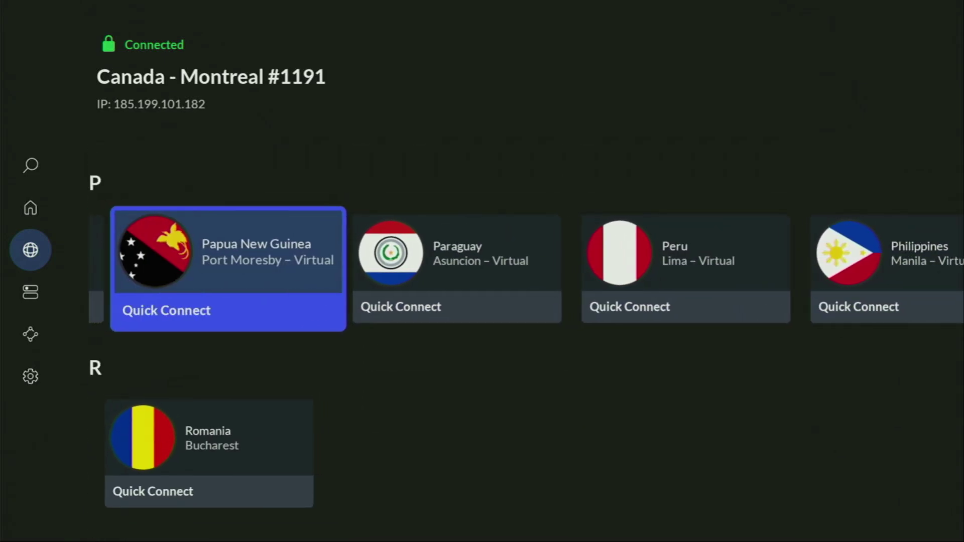
pyautogui.press('Up')
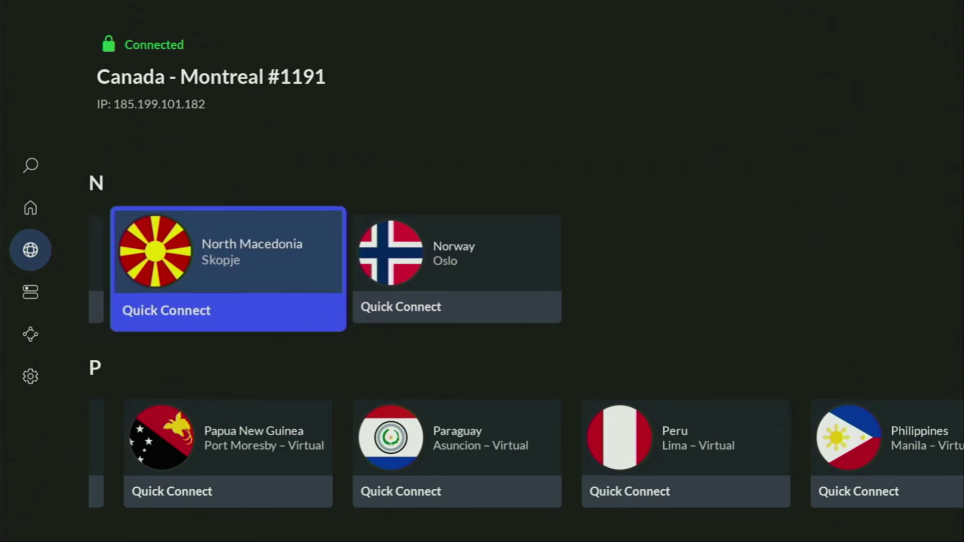
pyautogui.press('Return')
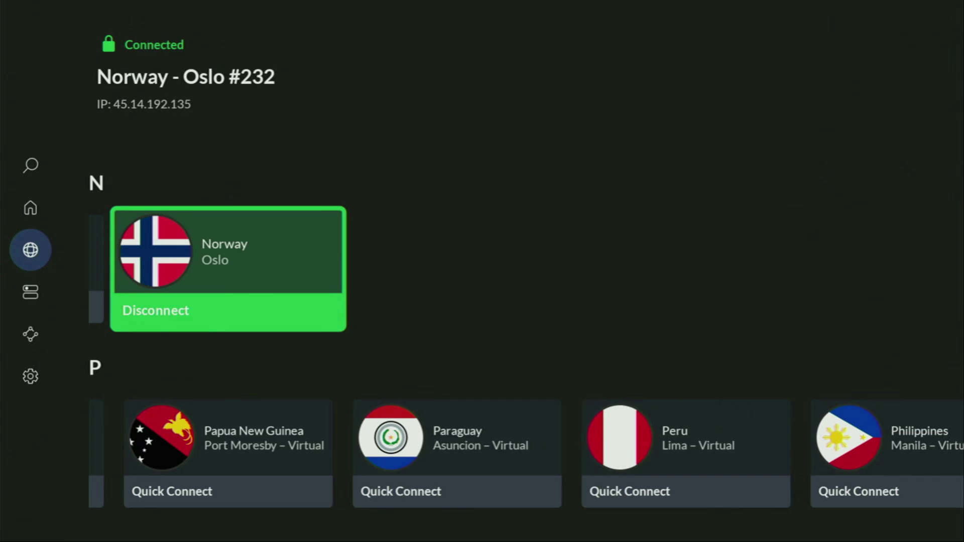
# Look through the VPN countries listed under M and L.
pyautogui.press('Up')
pyautogui.press('Right')
pyautogui.press('Right')
pyautogui.press('Right')
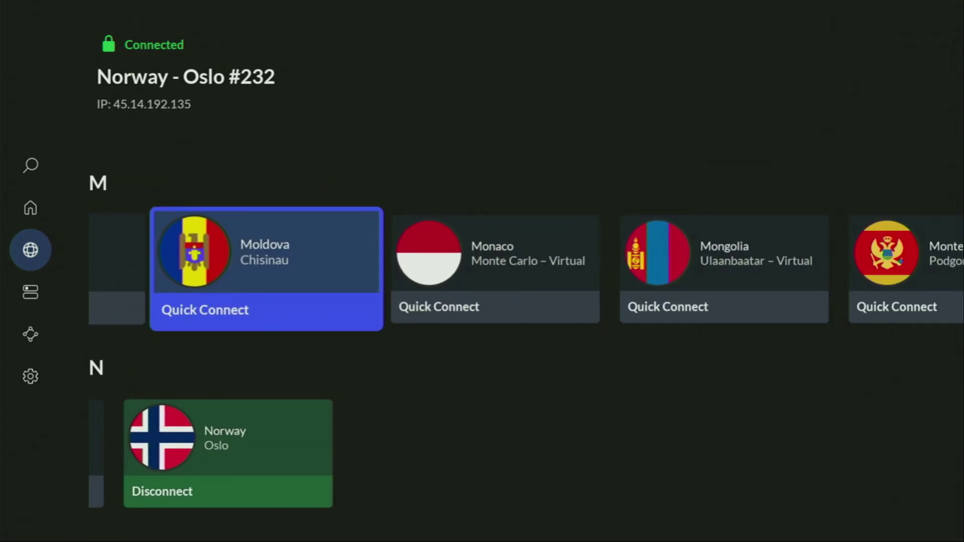
pyautogui.press('Right')
pyautogui.press('Up')
pyautogui.press('Right')
pyautogui.press('Right')
pyautogui.press('Right')
pyautogui.press('Right')
pyautogui.press('Right')
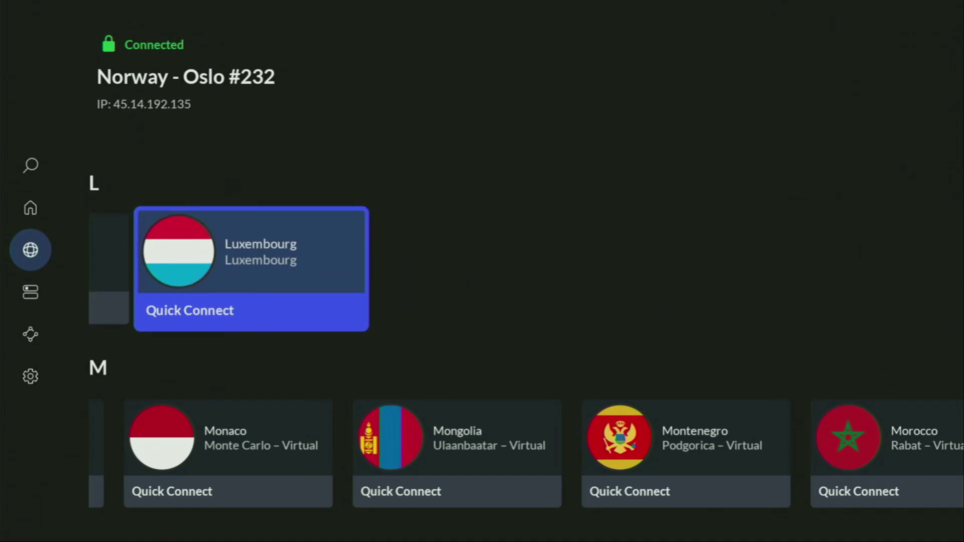
# Look through the VPN countries listed under J - K and I.
pyautogui.press('Up')
pyautogui.press('Right')
pyautogui.press('Right')
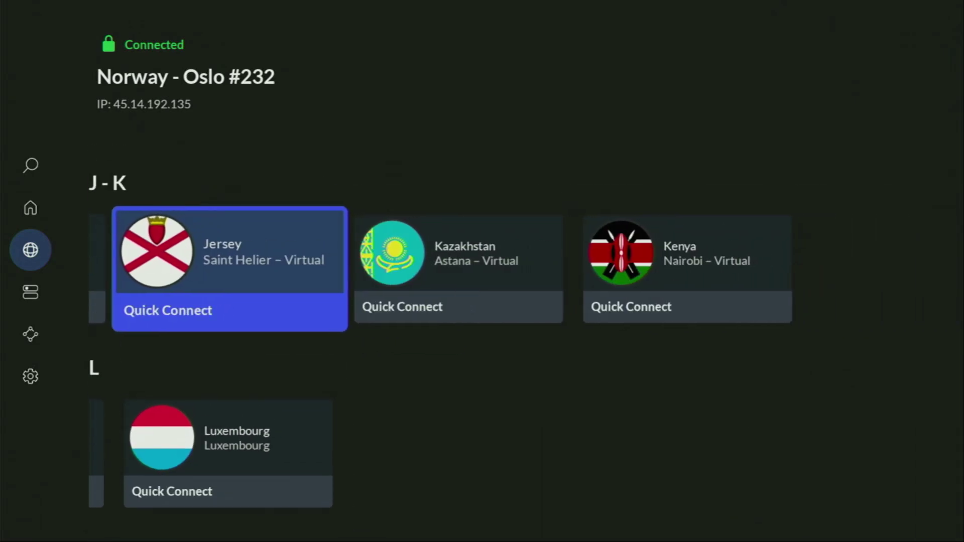
pyautogui.press('Right')
pyautogui.press('Right')
pyautogui.press('Up')
pyautogui.press('Right')
pyautogui.press('Right')
pyautogui.press('Right')
pyautogui.press('Right')
pyautogui.press('Right')
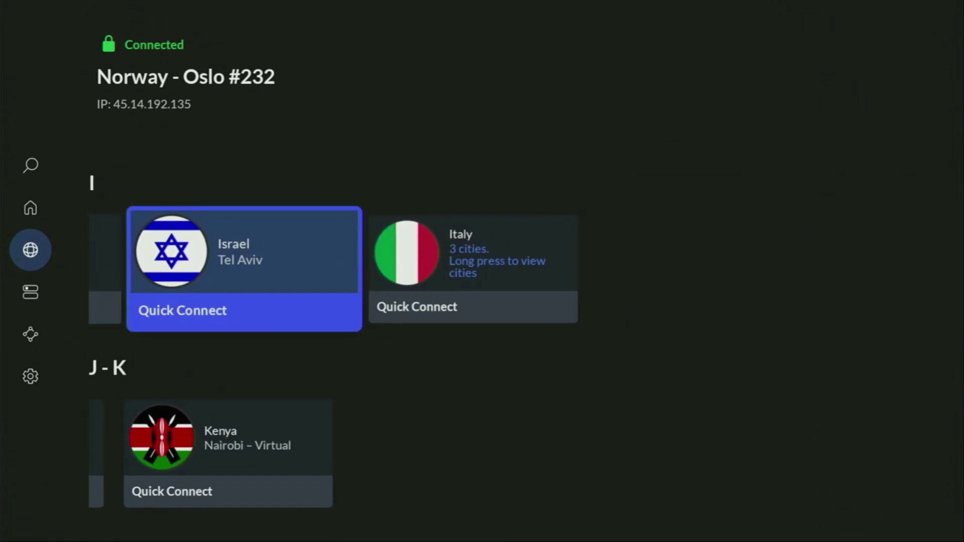
pyautogui.press('Right')
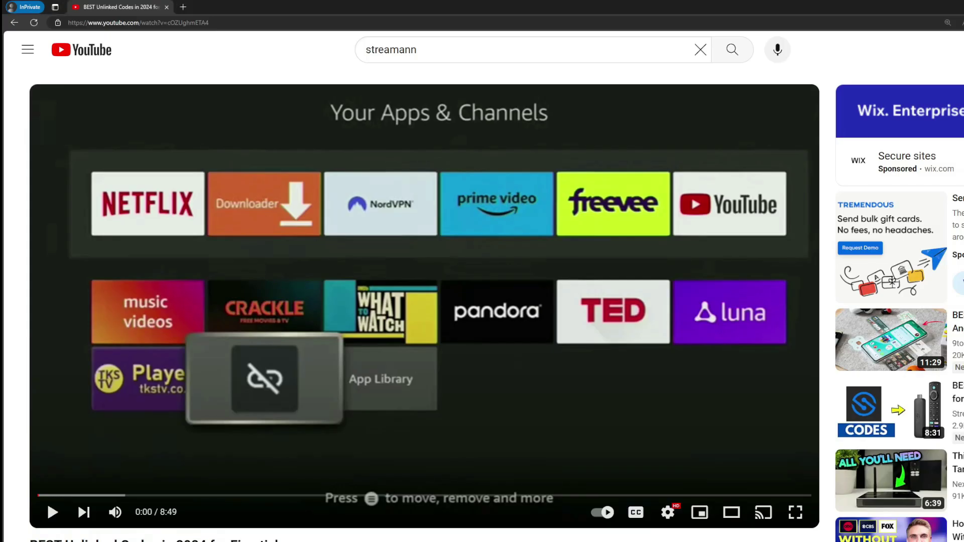
# Switch to YouTube and expand the description of the video "BEST Unlinked Codes in 2024 for Firesticks".
pyautogui.scroll(-7, 431, 499)
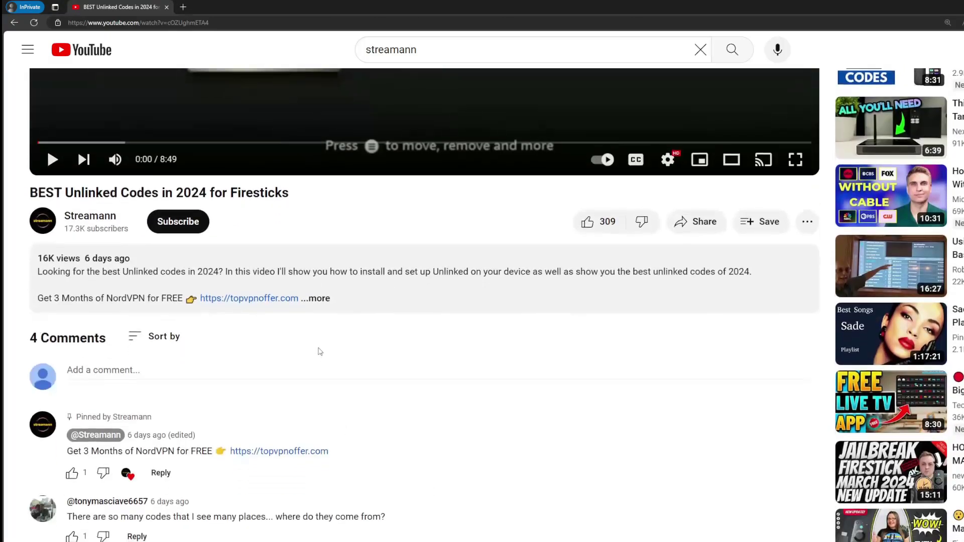
pyautogui.click(316, 299)
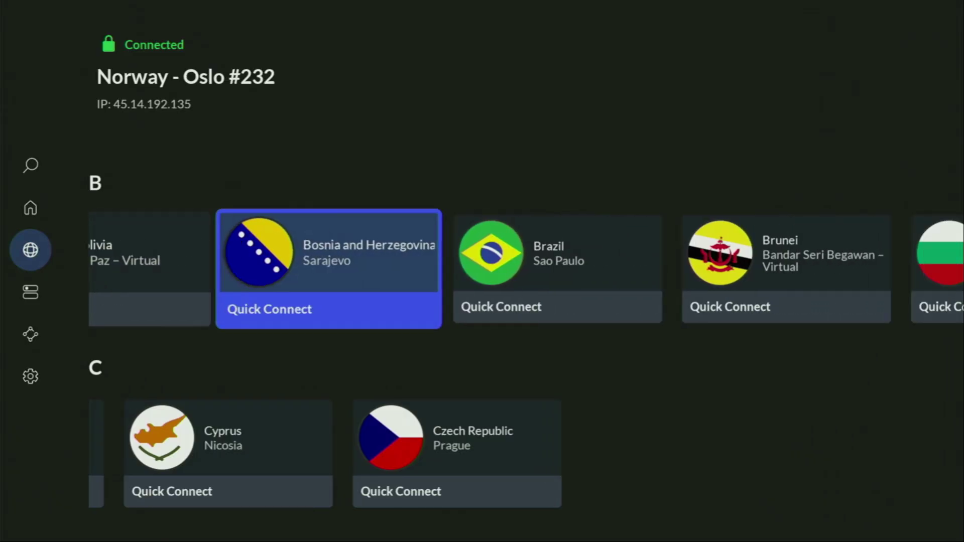
# Return to NordVPN and look through the countries listed under B and A.
pyautogui.press('Right')
pyautogui.press('Right')
pyautogui.press('Right')
pyautogui.press('Up')
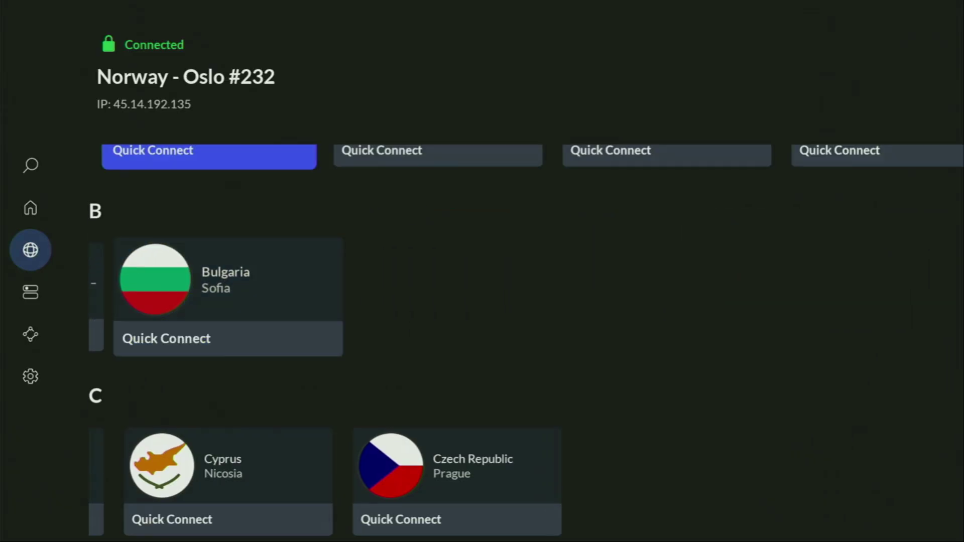
pyautogui.press('Right')
pyautogui.press('Right')
pyautogui.press('Right')
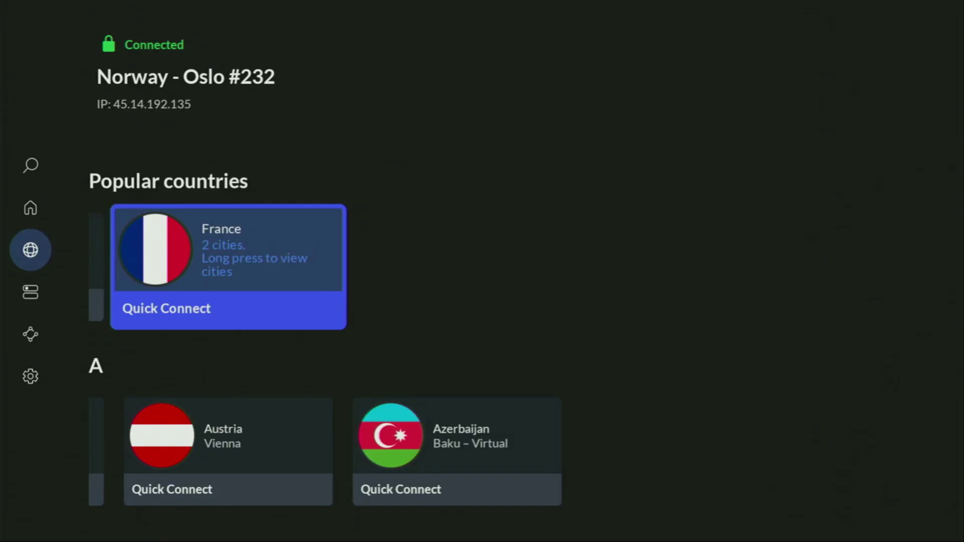
# Browse the VPN locations under A back to Argentina and under B back to Bosnia and Herzegovina.
pyautogui.press('Down')
pyautogui.press('Left')
pyautogui.press('Left')
pyautogui.press('Left')
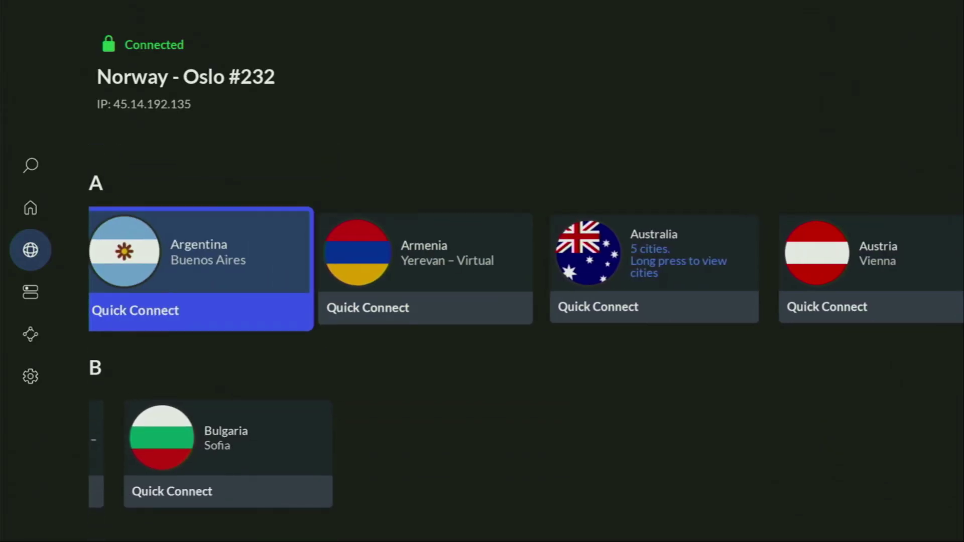
pyautogui.press('Down')
pyautogui.press('Left')
pyautogui.press('Left')
pyautogui.press('Left')
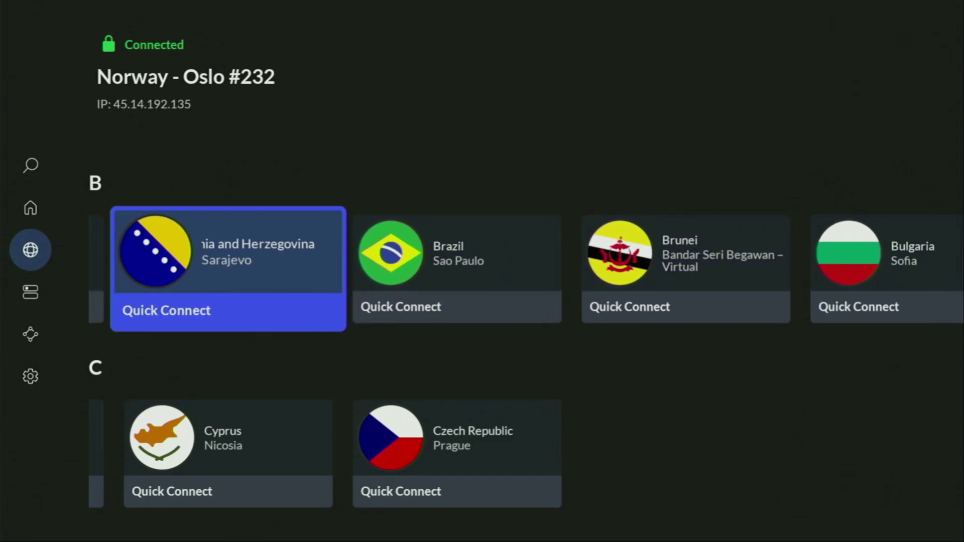
# Leave NordVPN for the Fire TV home screen and launch Downloader from the full list of apps and channels.
pyautogui.press('Home')
pyautogui.press('Right')
pyautogui.press('Right')
pyautogui.press('Right')
pyautogui.press('Right')
pyautogui.press('Right')
pyautogui.press('Right')
pyautogui.press('Right')
pyautogui.press('Right')
pyautogui.press('Right')
pyautogui.press('Left')
pyautogui.press('Return')
pyautogui.press('Down')
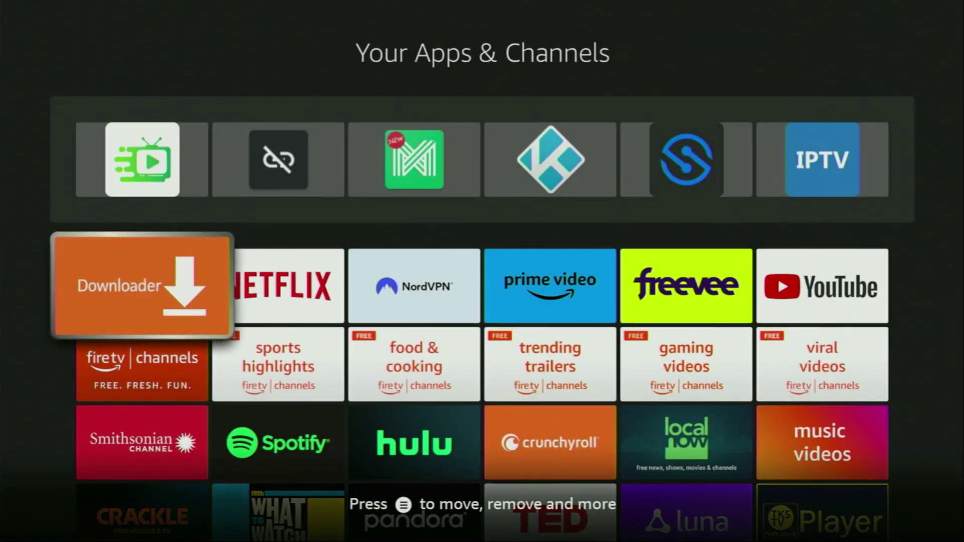
pyautogui.press('Return')
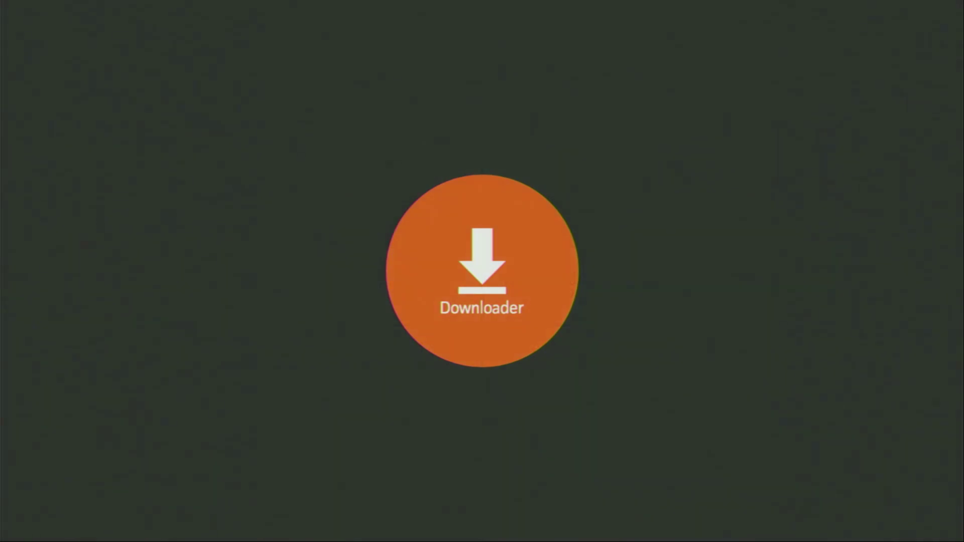
# Enter the address streamfireapp.tv on Downloader's home page and load the site.
pyautogui.press('Left')
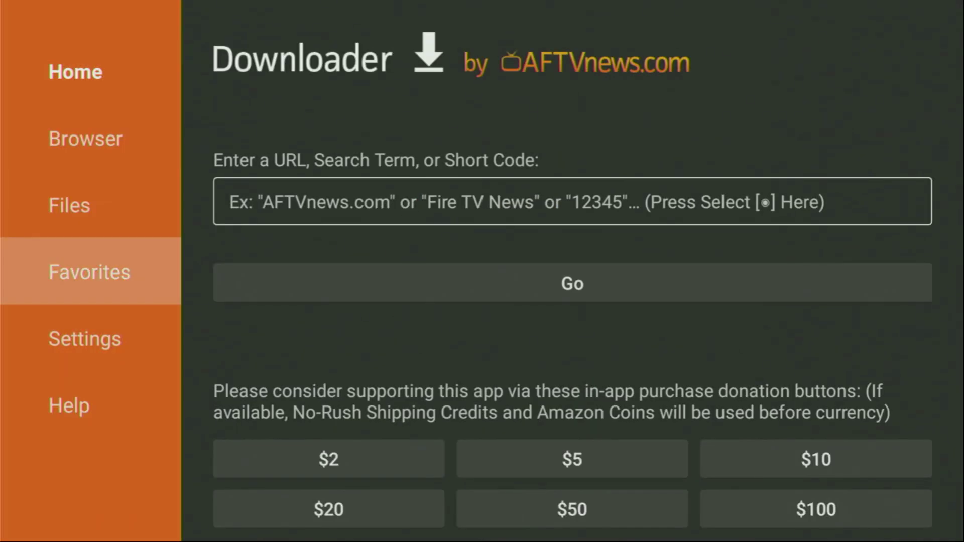
pyautogui.press('Up')
pyautogui.press('Up')
pyautogui.press('Up')
pyautogui.press('Down')
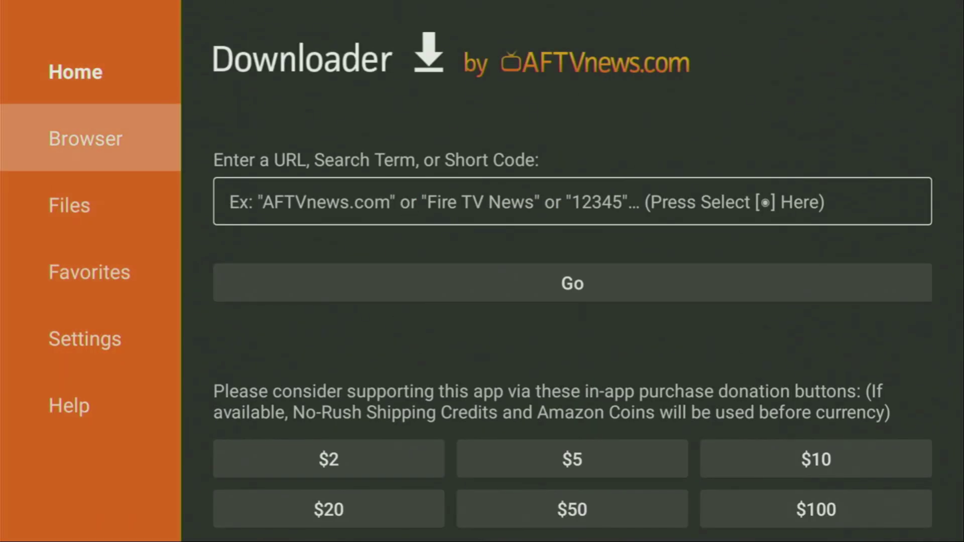
pyautogui.press('Up')
pyautogui.press('Right')
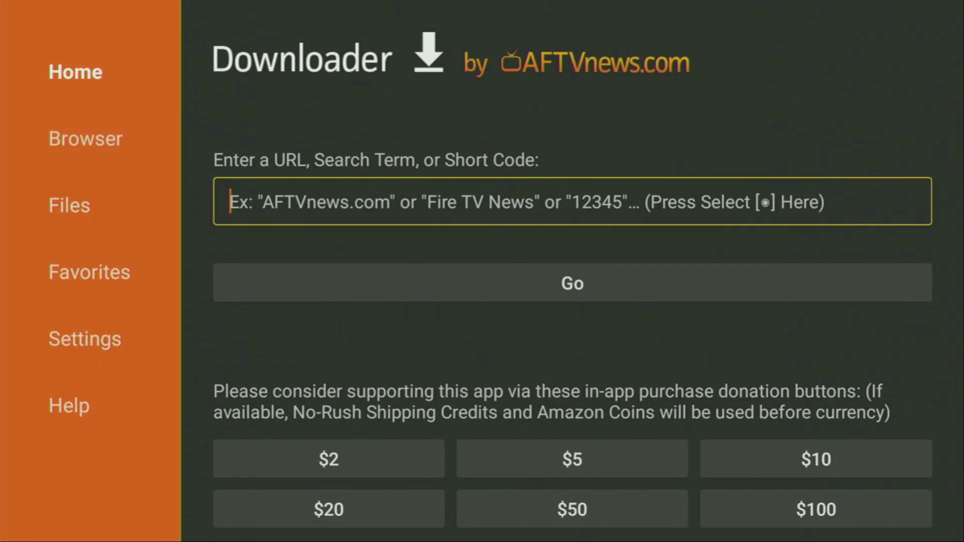
pyautogui.press('Return')
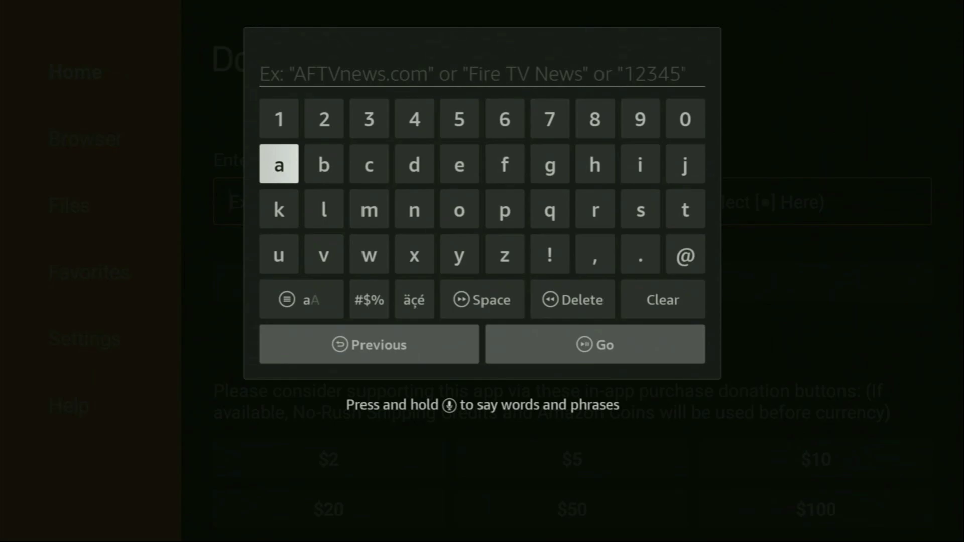
pyautogui.press('Down')
pyautogui.press('Right')
pyautogui.press('Right')
pyautogui.press('Right')
pyautogui.press('Right')
pyautogui.press('Right')
pyautogui.press('Right')
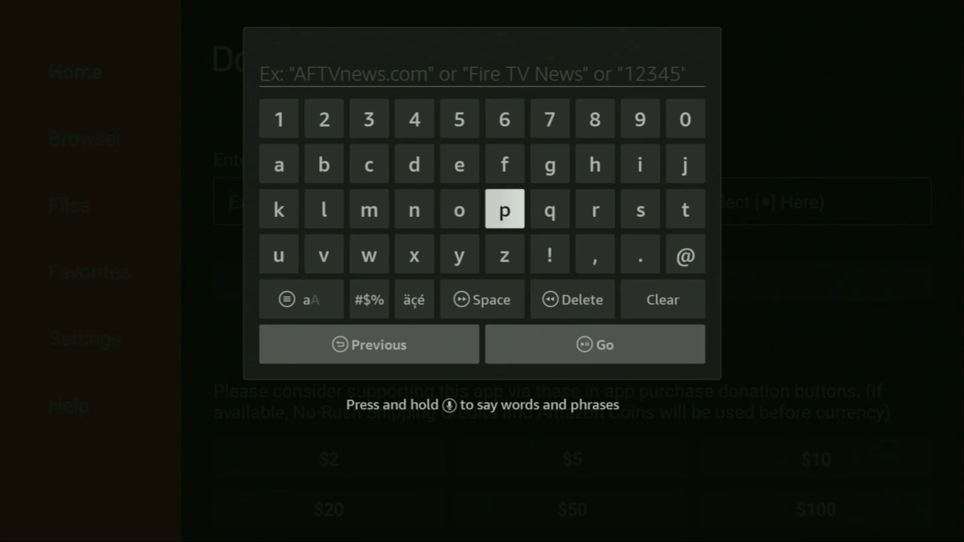
pyautogui.press('Right')
pyautogui.press('Right')
pyautogui.press('Return')
pyautogui.press('Right')
pyautogui.press('Return')
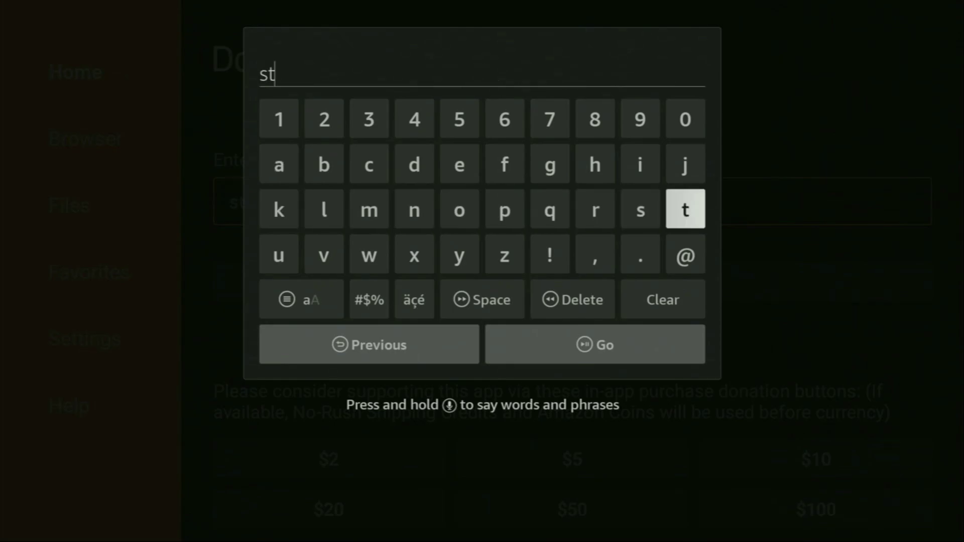
pyautogui.press('Left')
pyautogui.press('Left')
pyautogui.press('Left')
pyautogui.press('Right')
pyautogui.press('Return')
pyautogui.press('Up')
pyautogui.press('Left')
pyautogui.press('Left')
pyautogui.press('Left')
pyautogui.press('Left')
pyautogui.press('Right')
pyautogui.press('Return')
pyautogui.press('Left')
pyautogui.press('Left')
pyautogui.press('Left')
pyautogui.press('Left')
pyautogui.press('Return')
pyautogui.press('Down')
pyautogui.press('Right')
pyautogui.press('Right')
pyautogui.press('Return')
pyautogui.press('Right')
pyautogui.press('Right')
pyautogui.press('Right')
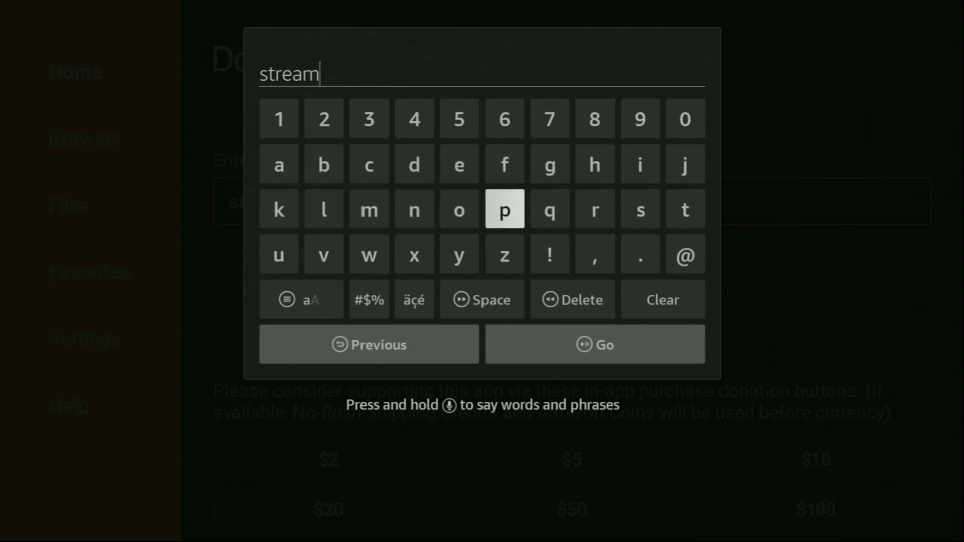
pyautogui.press('Up')
pyautogui.press('Return')
pyautogui.press('Right')
pyautogui.press('Right')
pyautogui.press('Right')
pyautogui.press('Return')
pyautogui.press('Down')
pyautogui.press('Left')
pyautogui.press('Return')
pyautogui.press('Up')
pyautogui.press('Left')
pyautogui.press('Left')
pyautogui.press('Left')
pyautogui.press('Return')
pyautogui.press('Left')
pyautogui.press('Left')
pyautogui.press('Left')
pyautogui.press('Left')
pyautogui.press('Return')
pyautogui.press('Down')
pyautogui.press('Right')
pyautogui.press('Right')
pyautogui.press('Right')
pyautogui.press('Right')
pyautogui.press('Right')
pyautogui.press('Return')
pyautogui.press('Return')
pyautogui.press('Down')
pyautogui.press('Right')
pyautogui.press('Right')
pyautogui.press('Right')
pyautogui.press('Return')
pyautogui.press('Up')
pyautogui.press('Right')
pyautogui.press('Return')
pyautogui.press('Left')
pyautogui.press('Left')
pyautogui.press('Left')
pyautogui.press('Left')
pyautogui.press('Left')
pyautogui.press('Left')
pyautogui.press('Left')
pyautogui.press('Left')
pyautogui.press('Down')
pyautogui.press('Return')
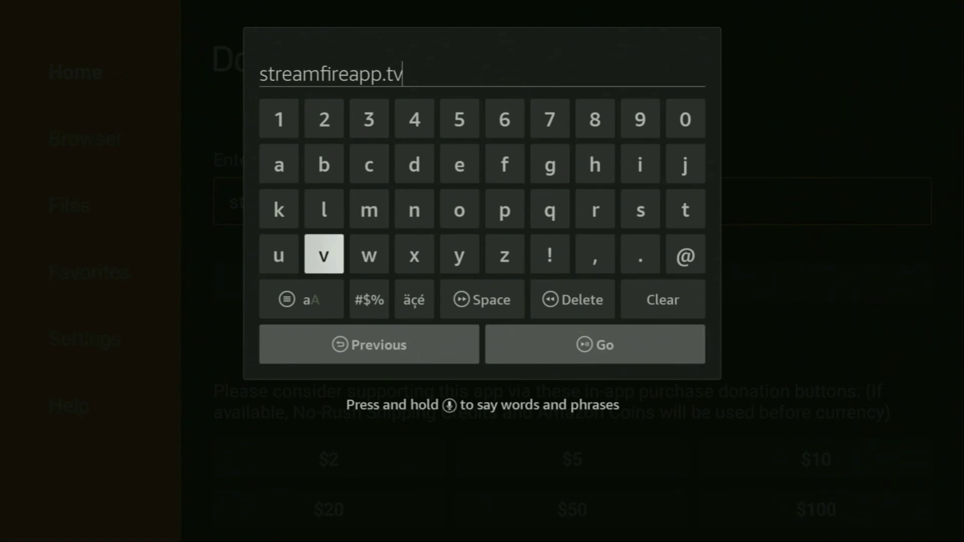
pyautogui.press('Down')
pyautogui.press('Down')
pyautogui.press('Right')
pyautogui.press('Return')
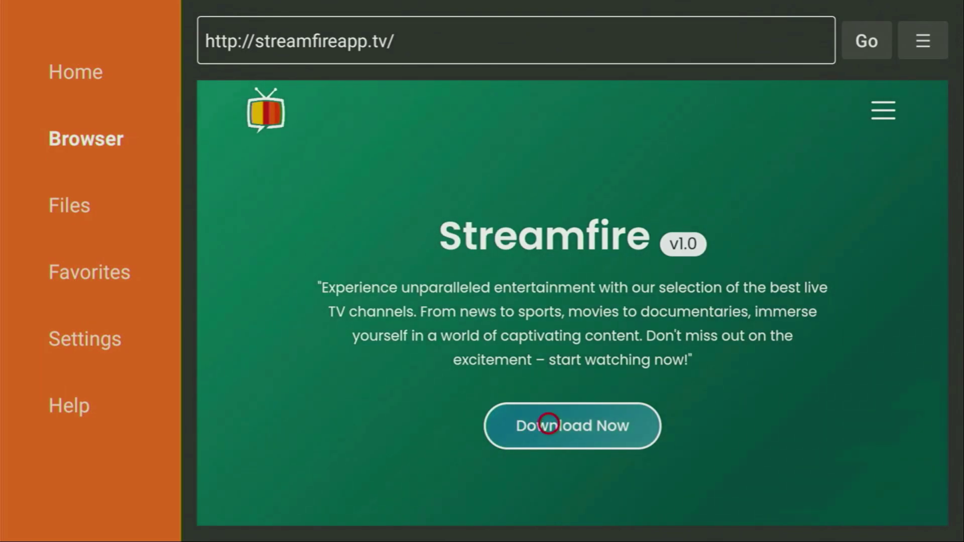
# Download and install Streamfire from its page, and delete the installer file streamfire1.apk.
pyautogui.click(550, 424)
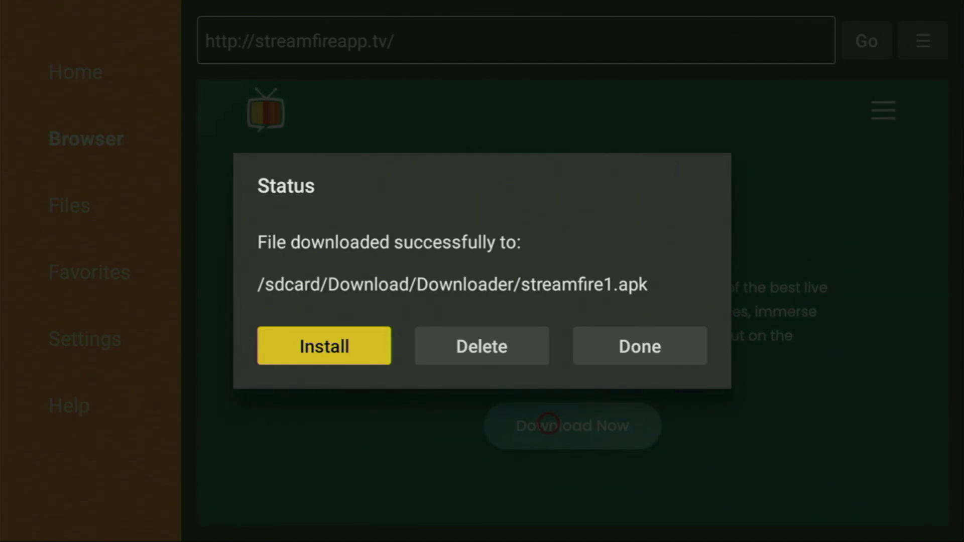
pyautogui.press('Right')
pyautogui.press('Return')
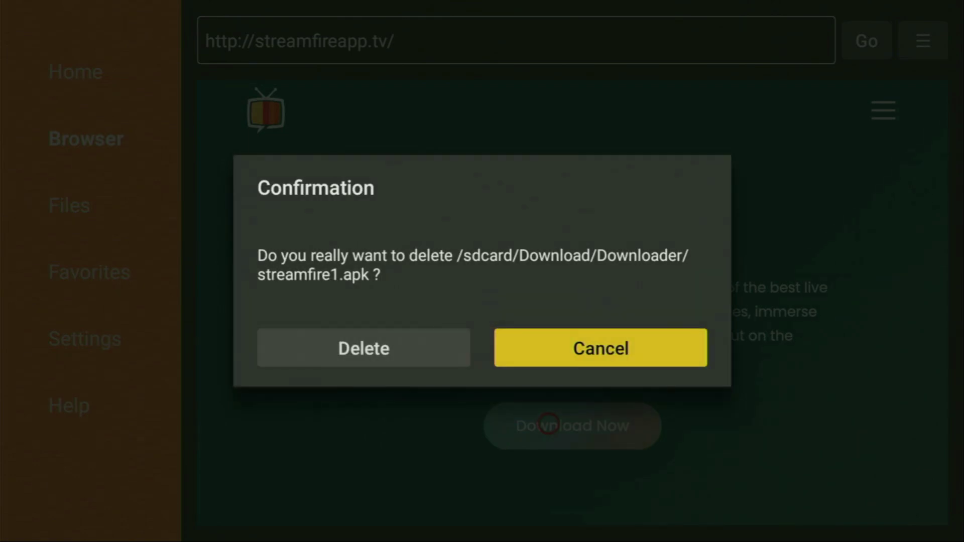
pyautogui.press('Left')
pyautogui.press('Return')
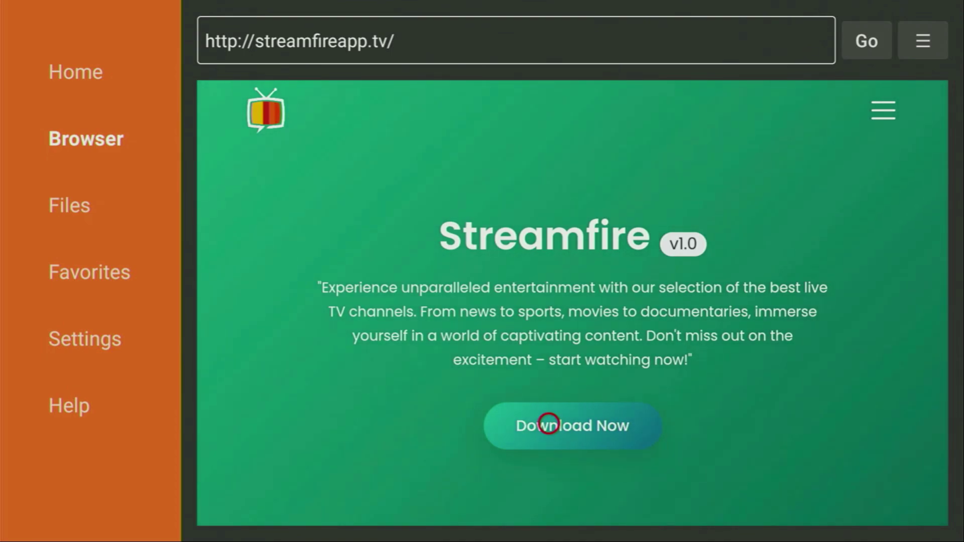
# Return to the Fire TV home screen and open the full list of apps and channels.
pyautogui.press('Home')
pyautogui.press('Right')
pyautogui.press('Right')
pyautogui.press('Right')
pyautogui.press('Right')
pyautogui.press('Right')
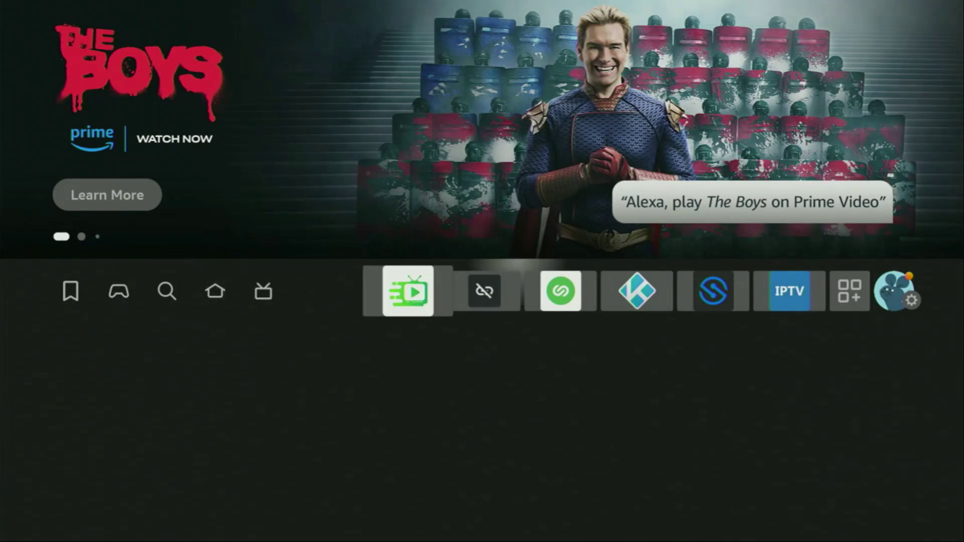
pyautogui.press('Right')
pyautogui.press('Right')
pyautogui.press('Right')
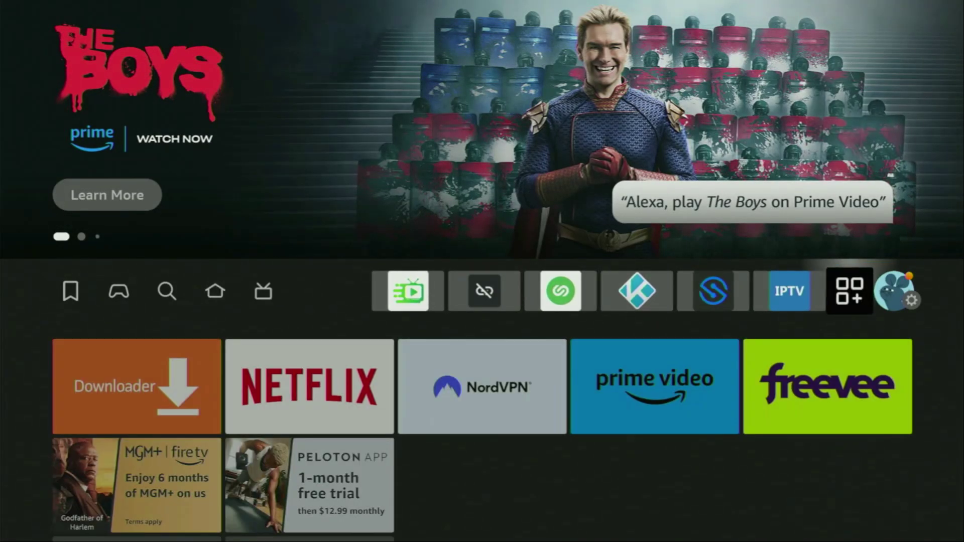
pyautogui.press('Return')
# Move the Streamfire app to the front of Your Apps & Channels.
pyautogui.press('Down')
pyautogui.press('Down')
pyautogui.press('Down')
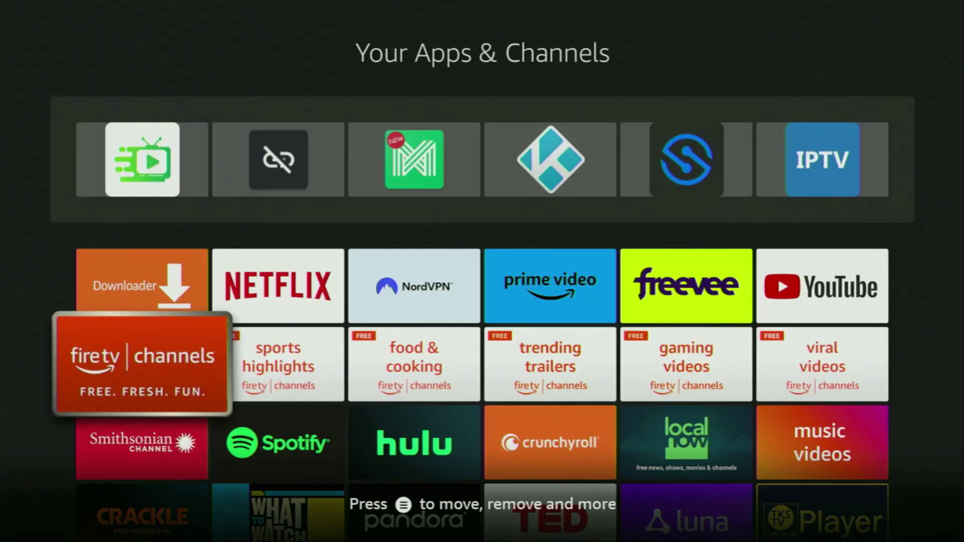
pyautogui.press('Down')
pyautogui.press('Down')
pyautogui.press('Right')
pyautogui.press('Right')
pyautogui.press('Right')
pyautogui.press('Right')
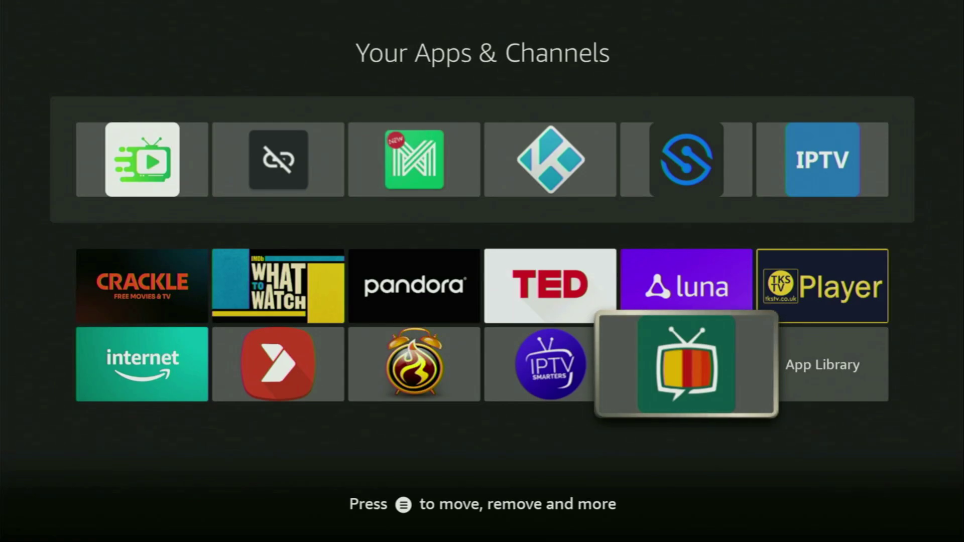
pyautogui.press('Menu')
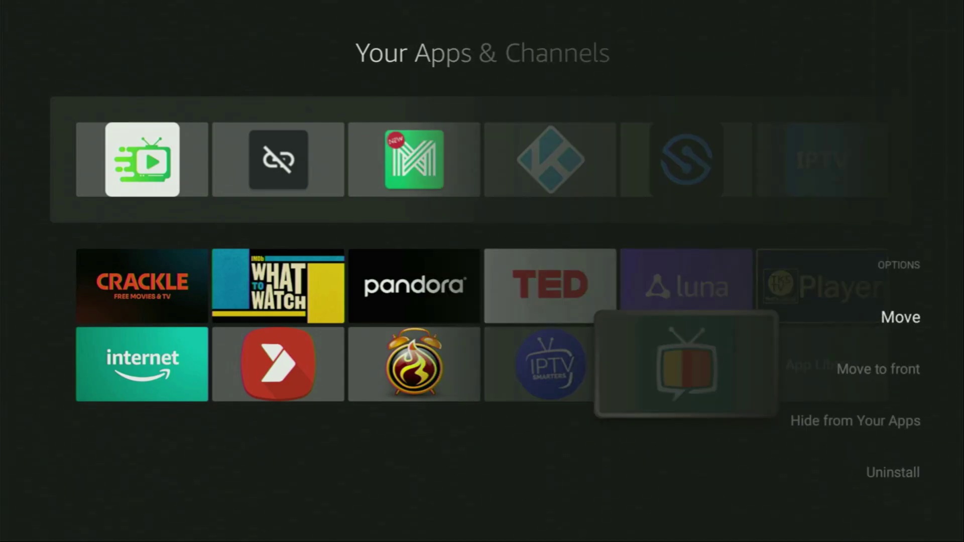
pyautogui.press('Down')
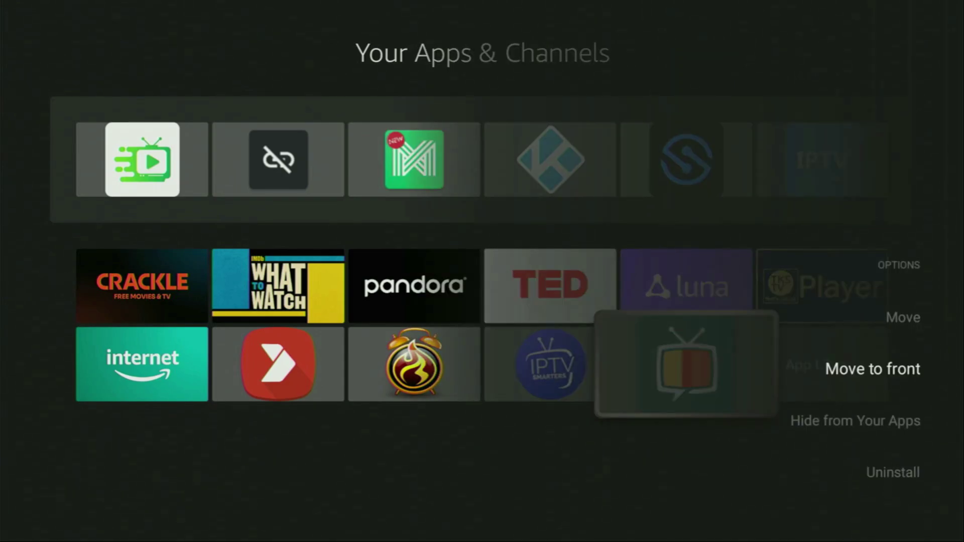
pyautogui.press('Return')
pyautogui.press('Down')
pyautogui.press('Up')
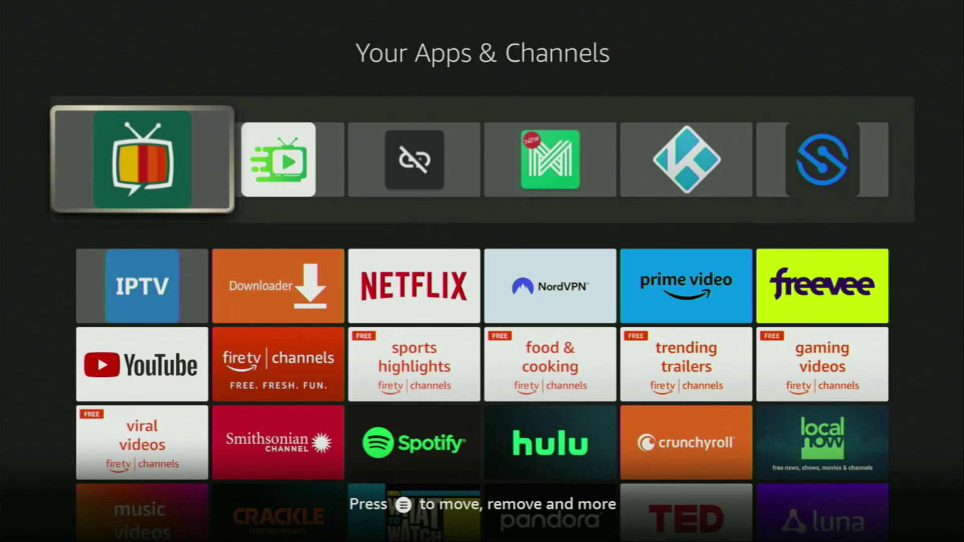
# Select the NordVPN app in Your Apps & Channels.
pyautogui.press('Down')
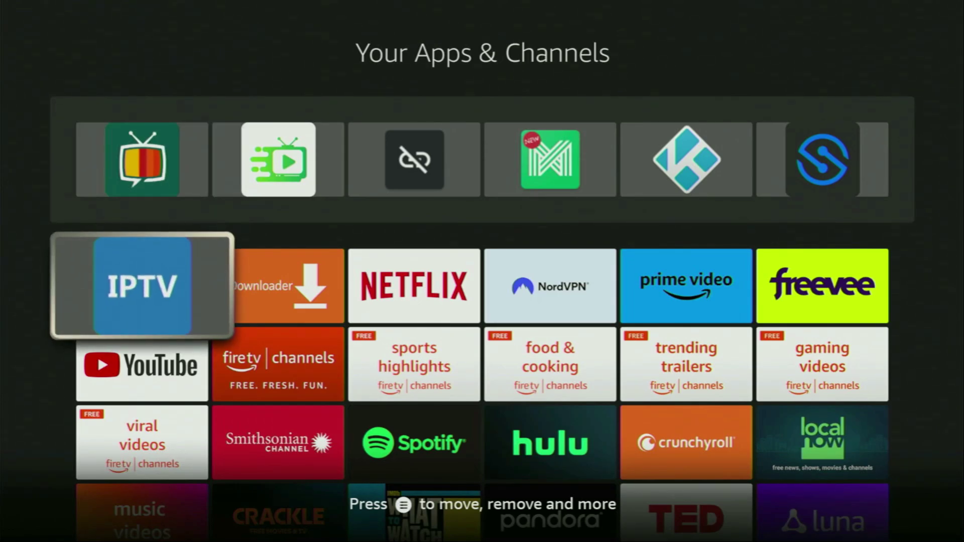
pyautogui.press('Right')
pyautogui.press('Right')
pyautogui.press('Right')
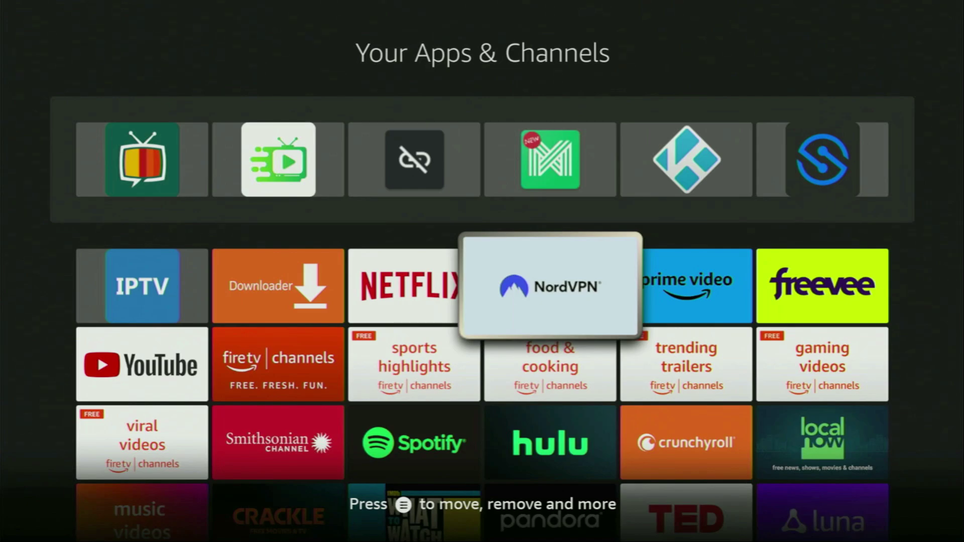